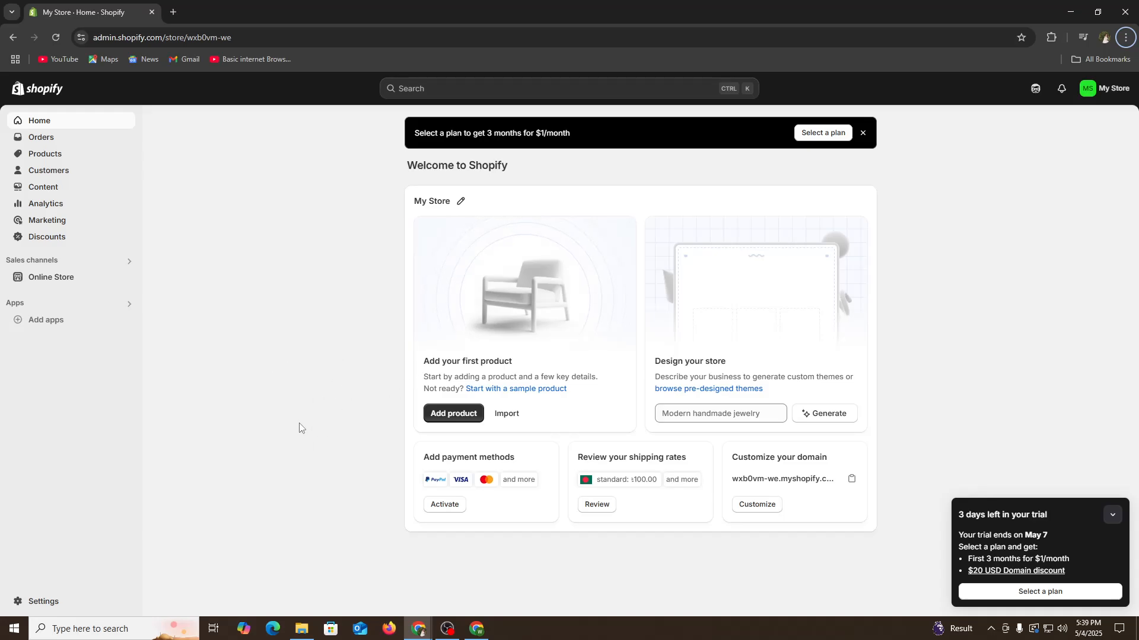
Step: View the online store's home page and open its Dawn theme for customization
{"action": "left_click", "coordinate": [127, 277]}
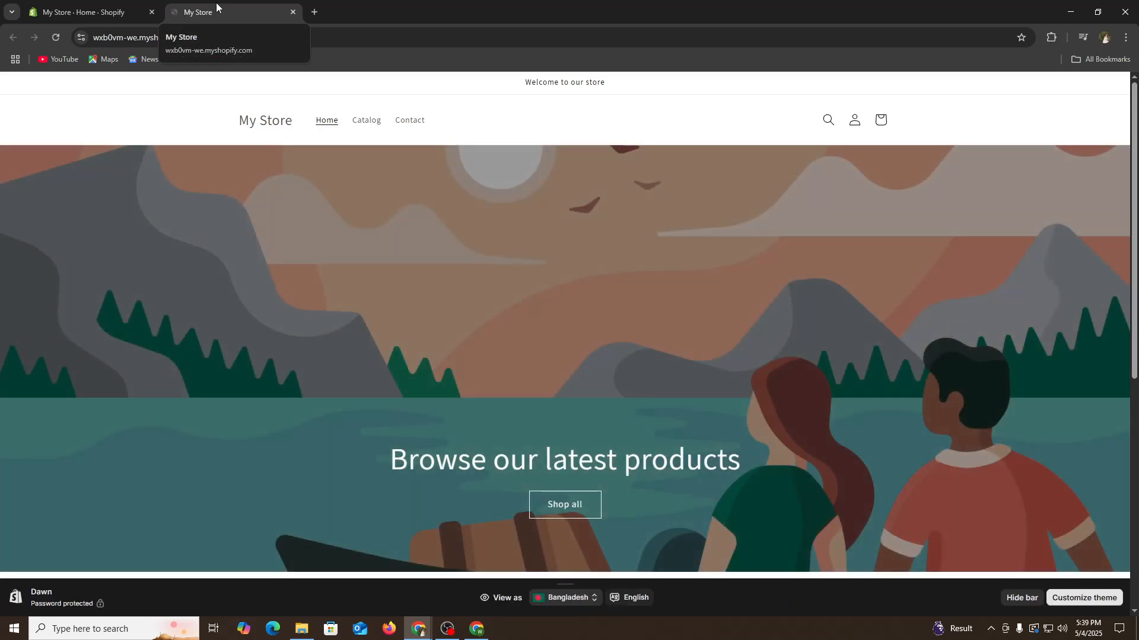
{"action": "key", "text": "ctrl+l"}
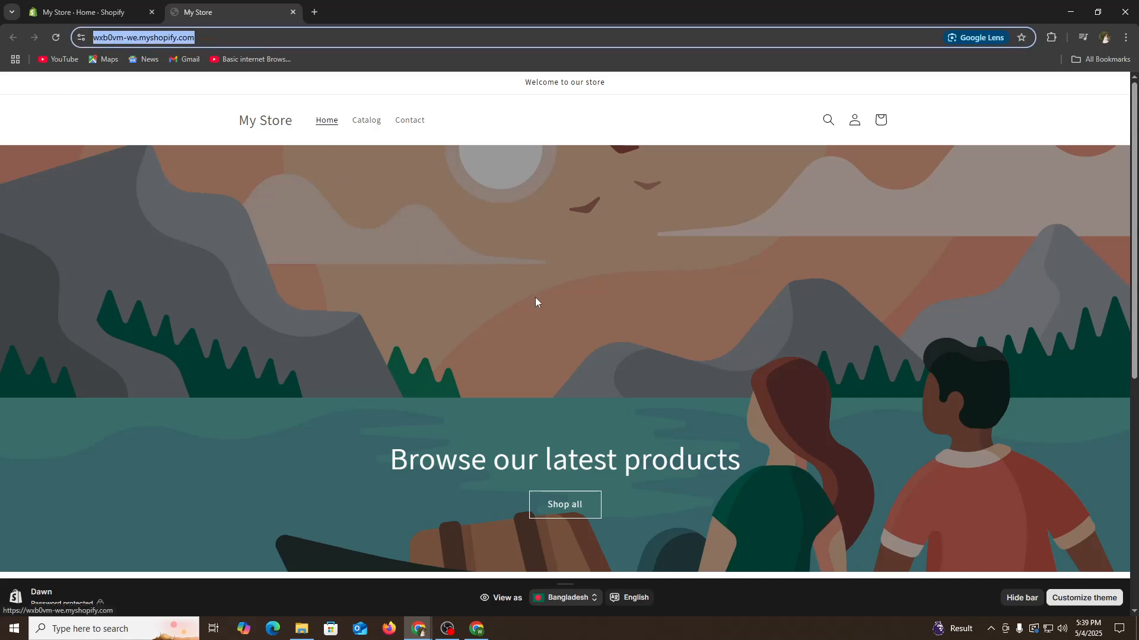
{"action": "scroll", "coordinate": [535, 297], "scroll_direction": "down", "scroll_amount": 2}
{"action": "scroll", "coordinate": [596, 329], "scroll_direction": "up", "scroll_amount": 2}
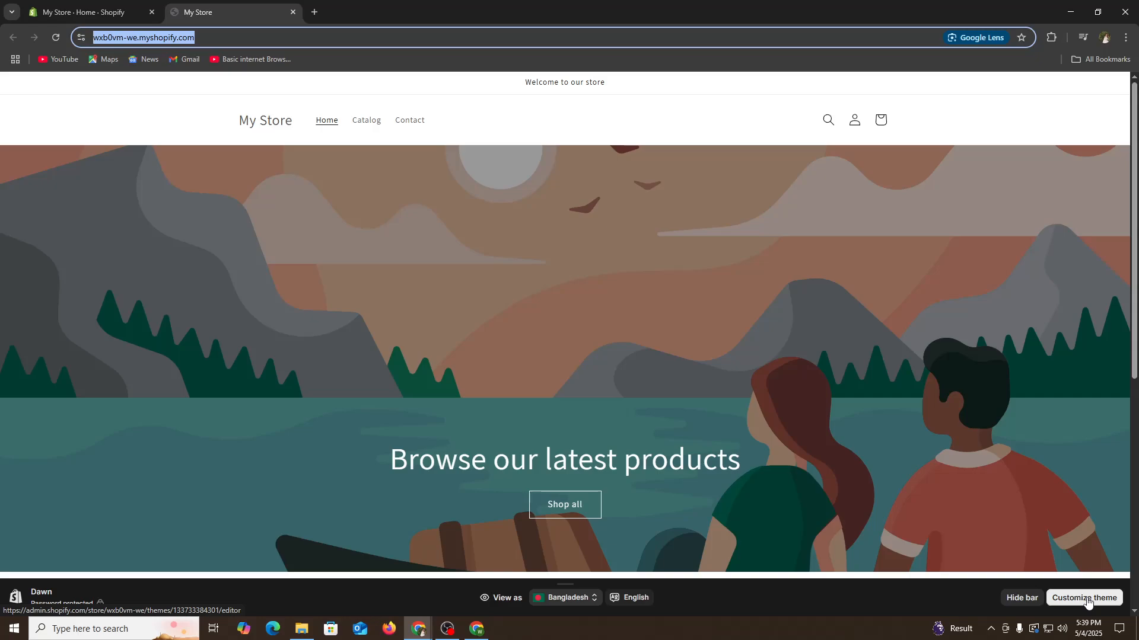
{"action": "left_click", "coordinate": [1087, 599]}
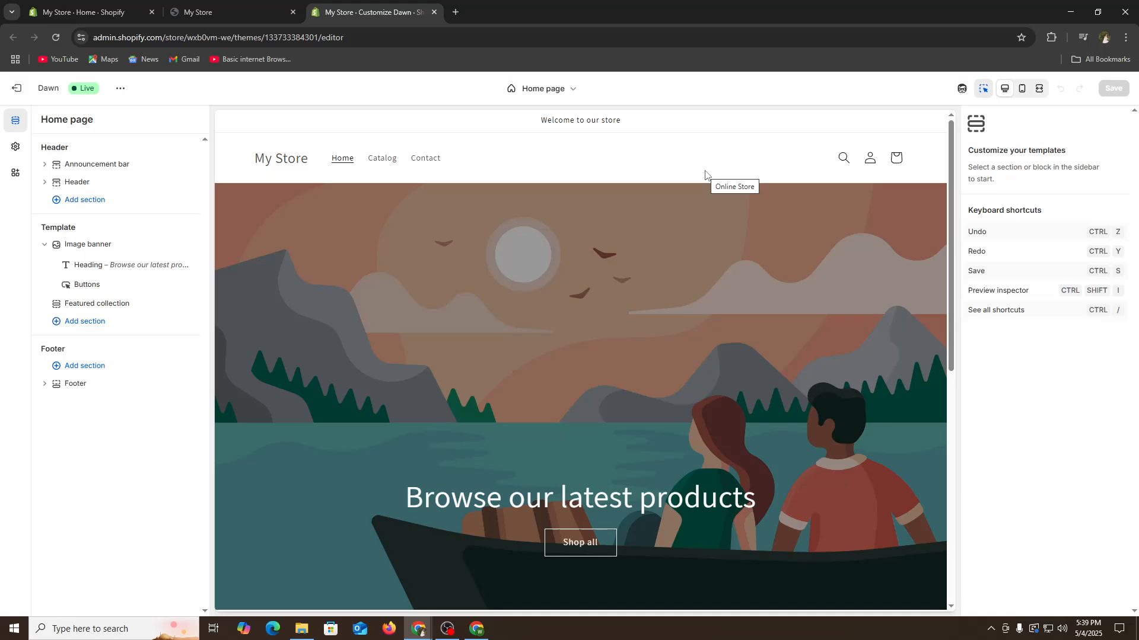
Step: Add a Video section to the home page template, directly below the Featured collection section
{"action": "scroll", "coordinate": [767, 406], "scroll_direction": "down", "scroll_amount": 7}
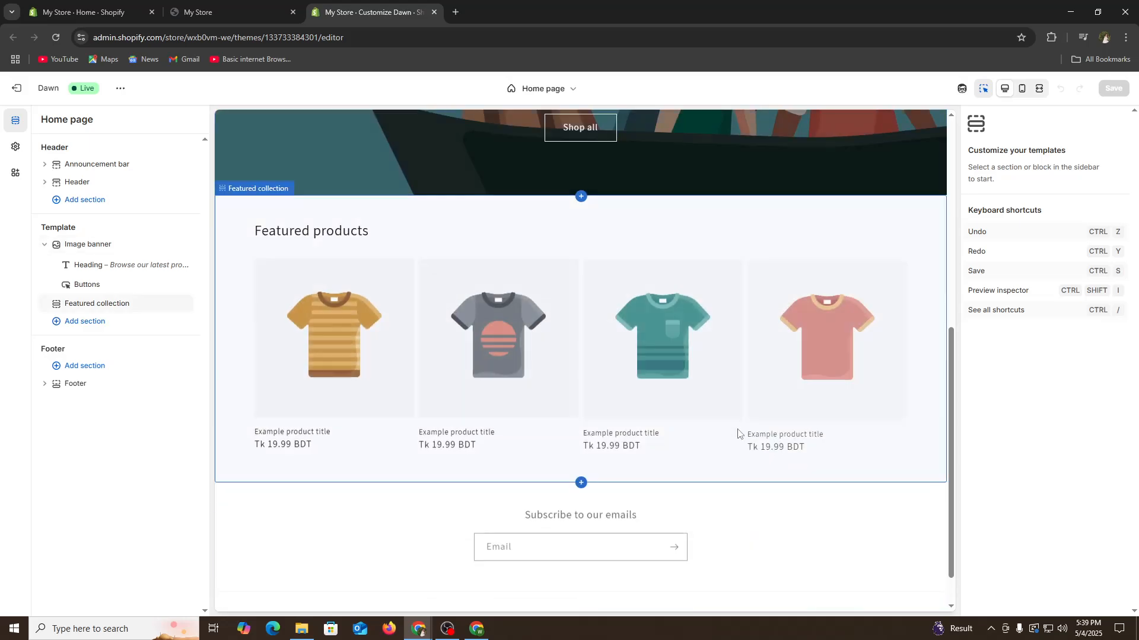
{"action": "mouse_move", "coordinate": [580, 486]}
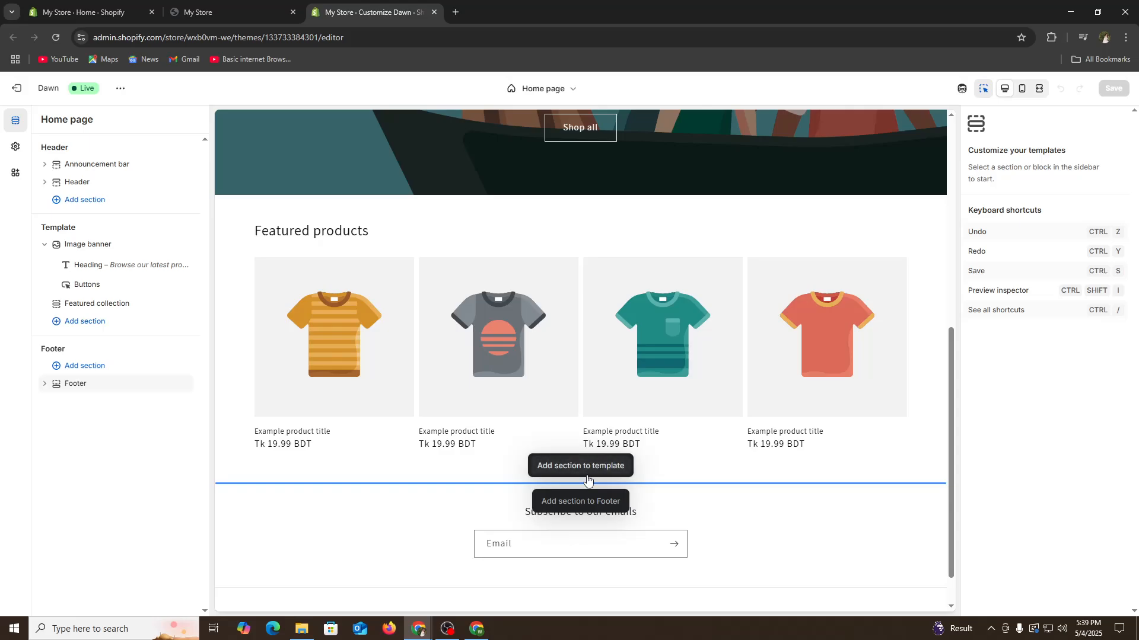
{"action": "left_click", "coordinate": [586, 474]}
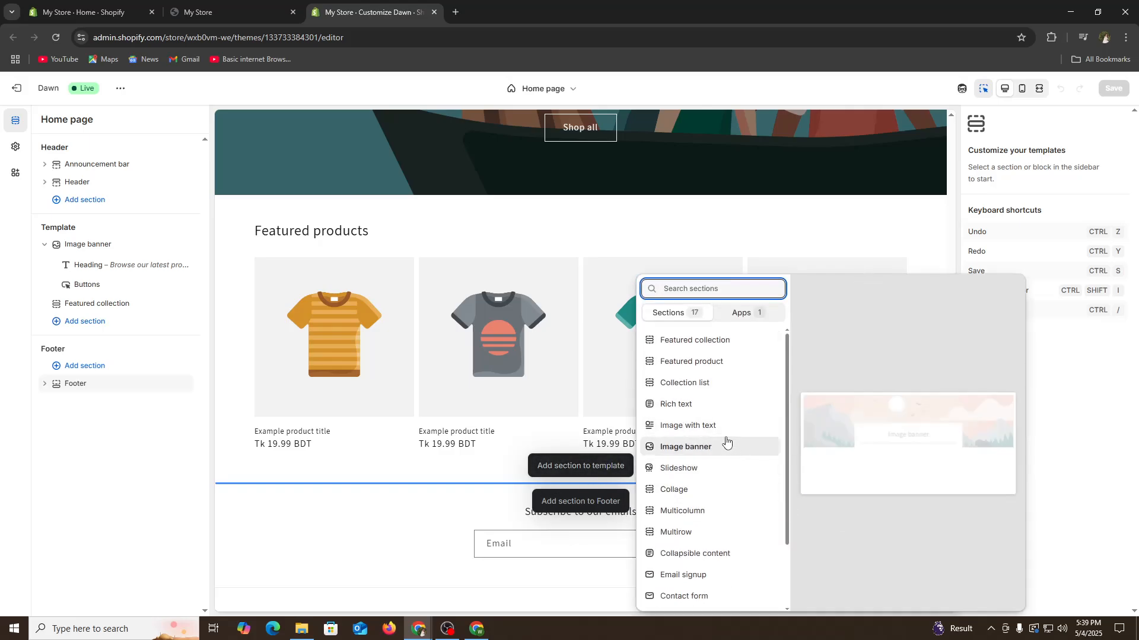
{"action": "scroll", "coordinate": [717, 510], "scroll_direction": "down", "scroll_amount": 3}
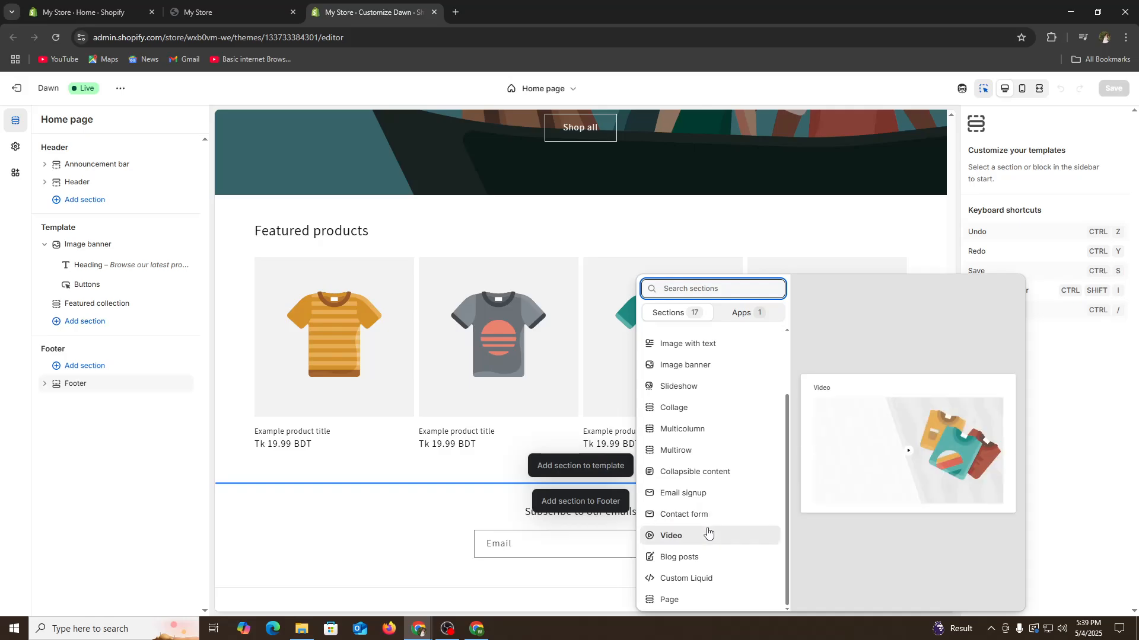
{"action": "left_click", "coordinate": [702, 536]}
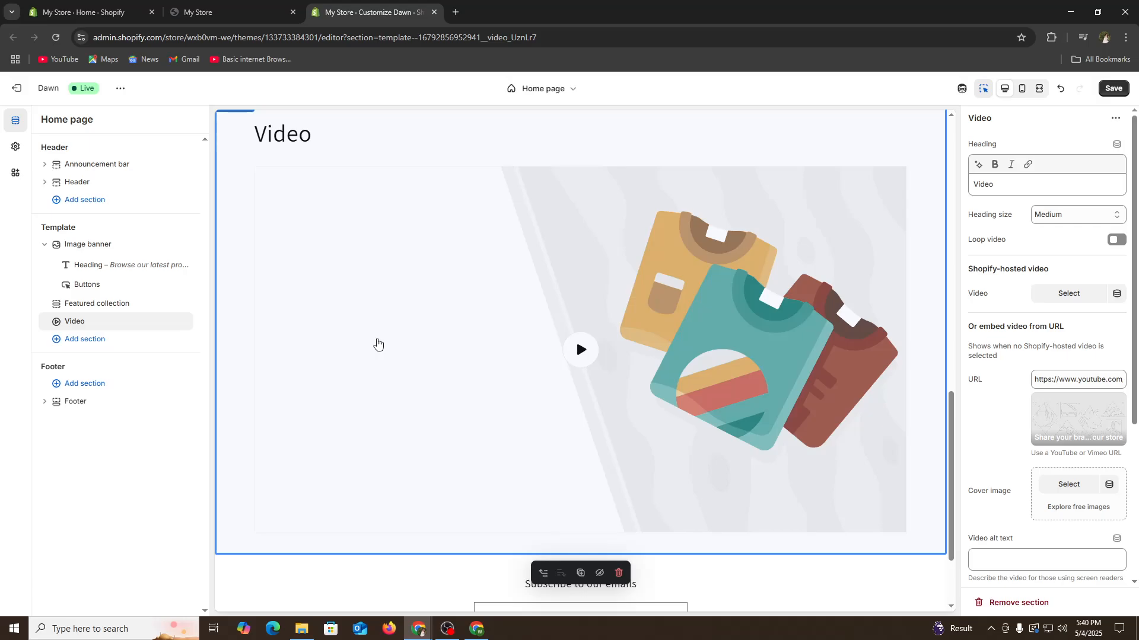
{"action": "scroll", "coordinate": [382, 348], "scroll_direction": "up", "scroll_amount": 1}
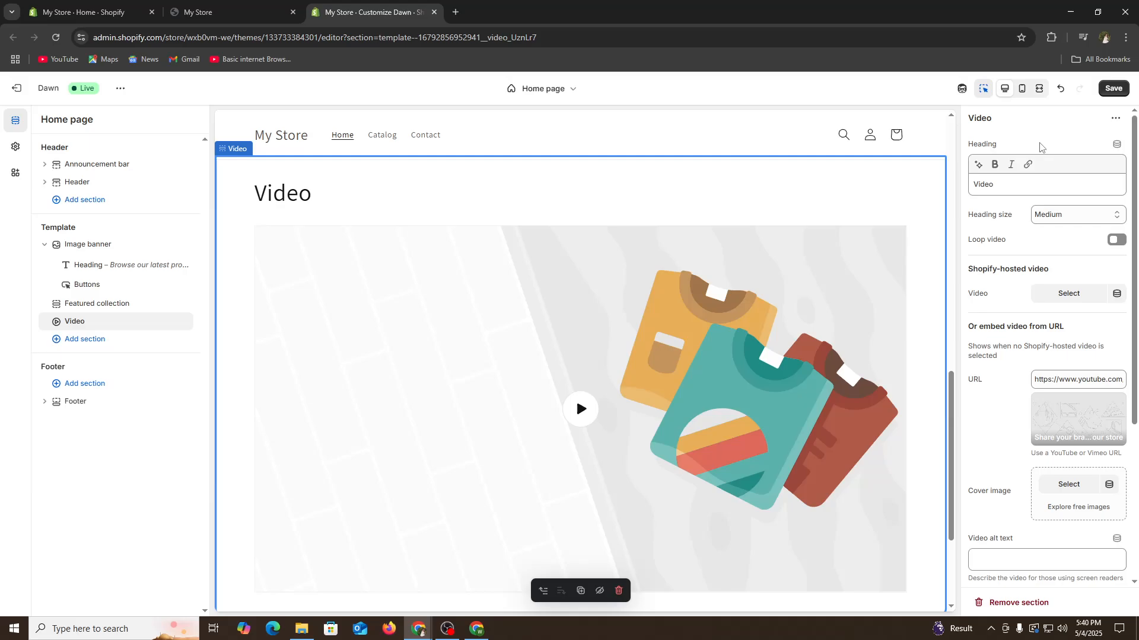
Step: Replace the Video section's heading text with "vIDEO"
{"action": "double_click", "coordinate": [987, 185]}
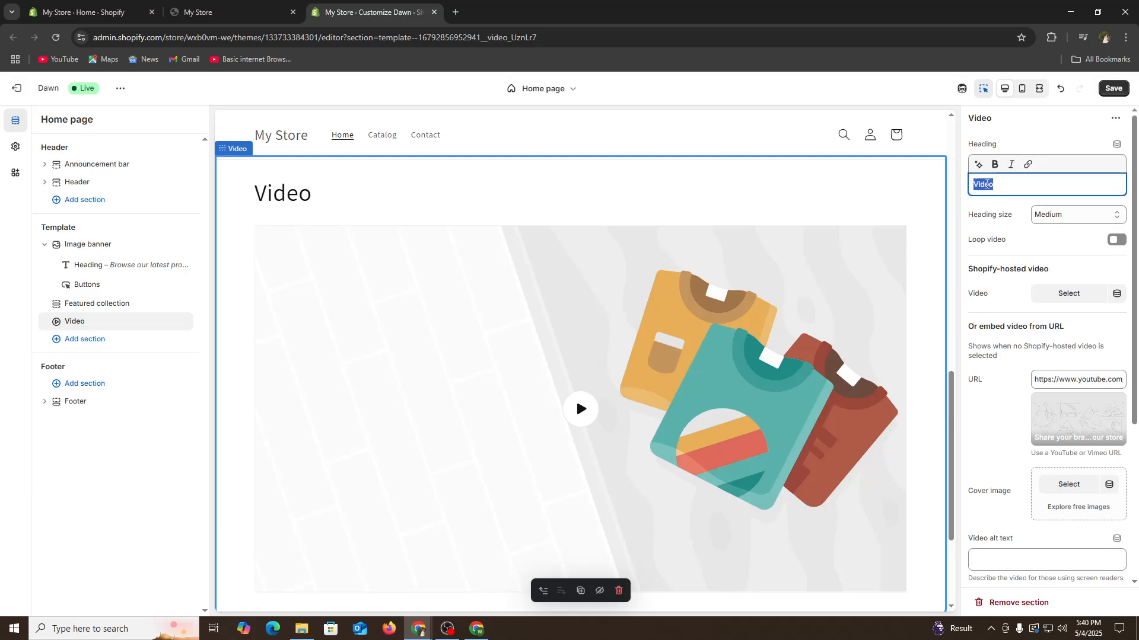
{"action": "type", "text": "mY"}
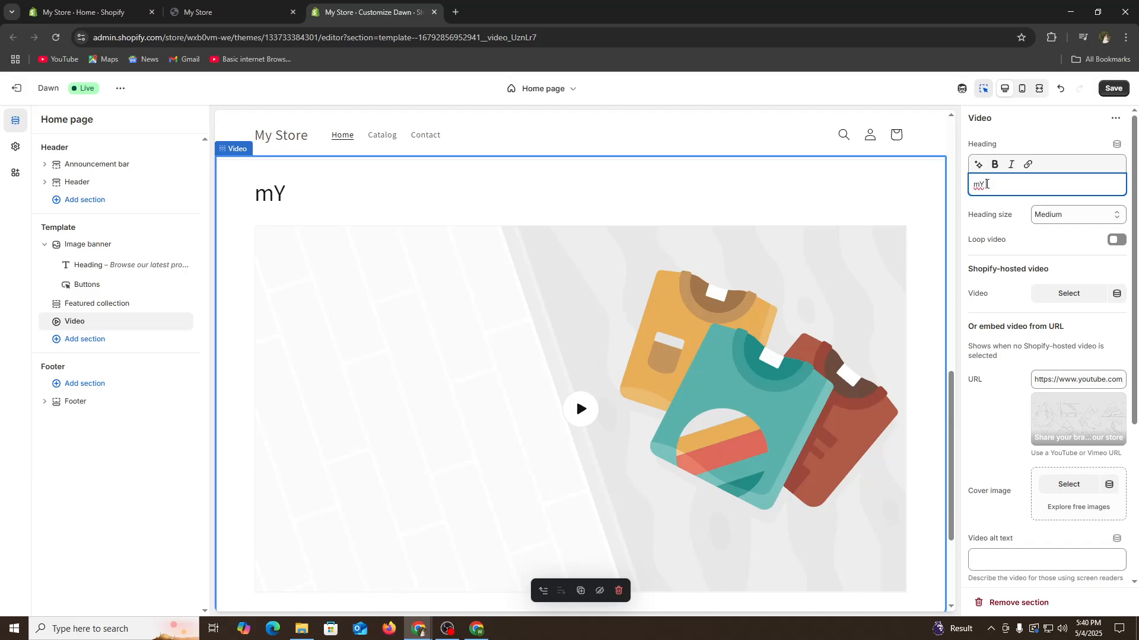
{"action": "type", "text": " vIDEO sECT"}
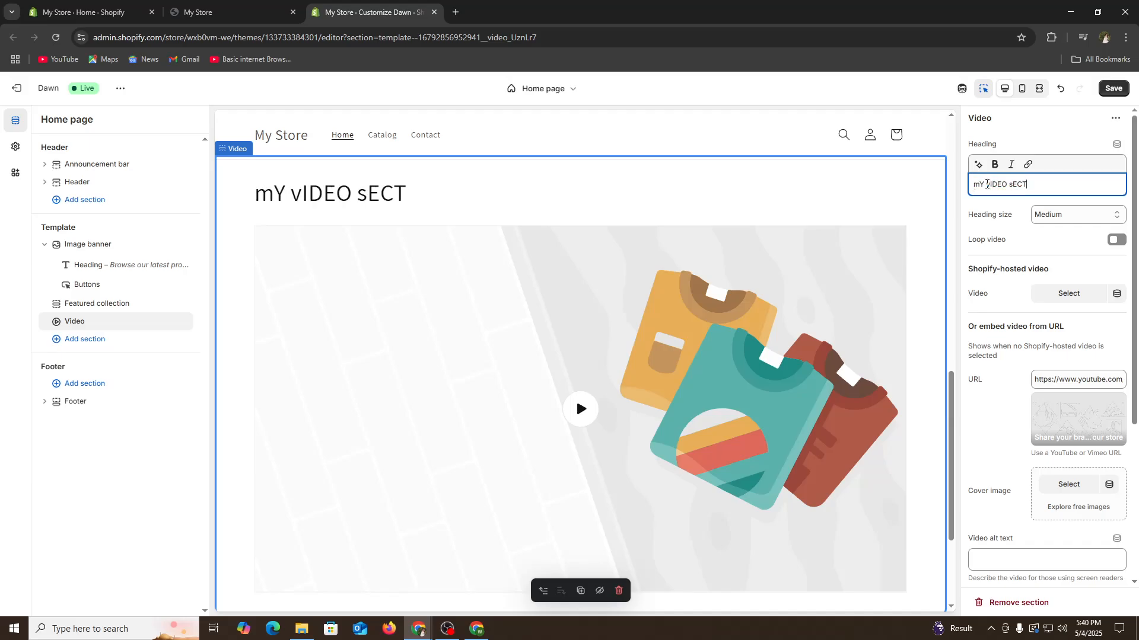
{"action": "type", "text": "INM"}
{"action": "key", "text": "BackSpace"}
{"action": "key", "text": "BackSpace"}
{"action": "key", "text": "ctrl+a"}
{"action": "key", "text": "BackSpace"}
{"action": "type", "text": "V"}
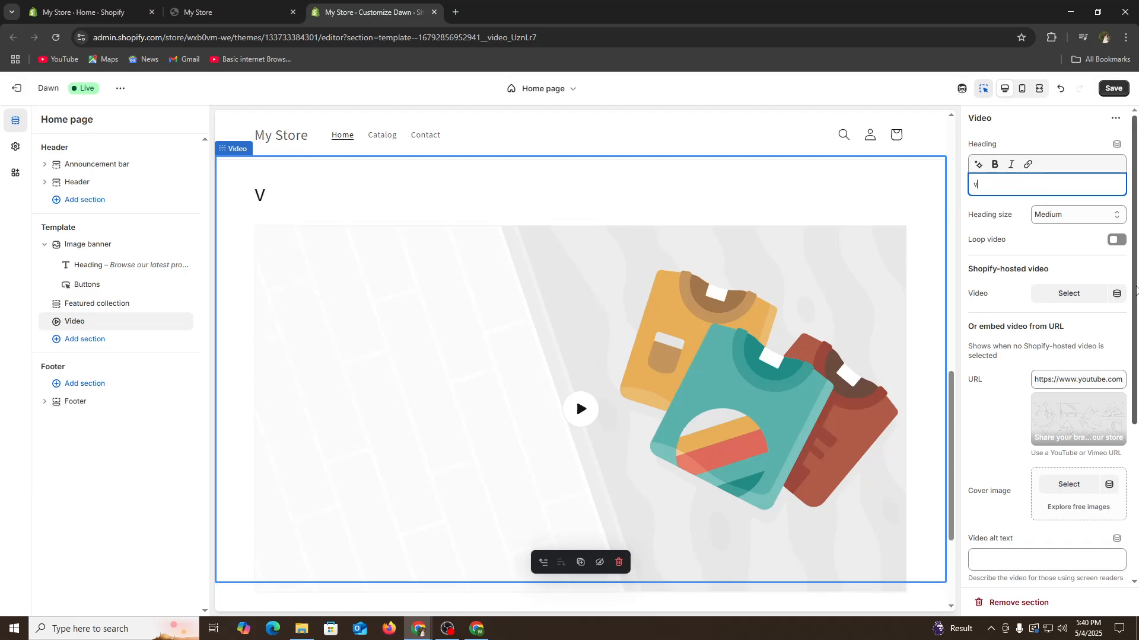
{"action": "type", "text": "IDEO"}
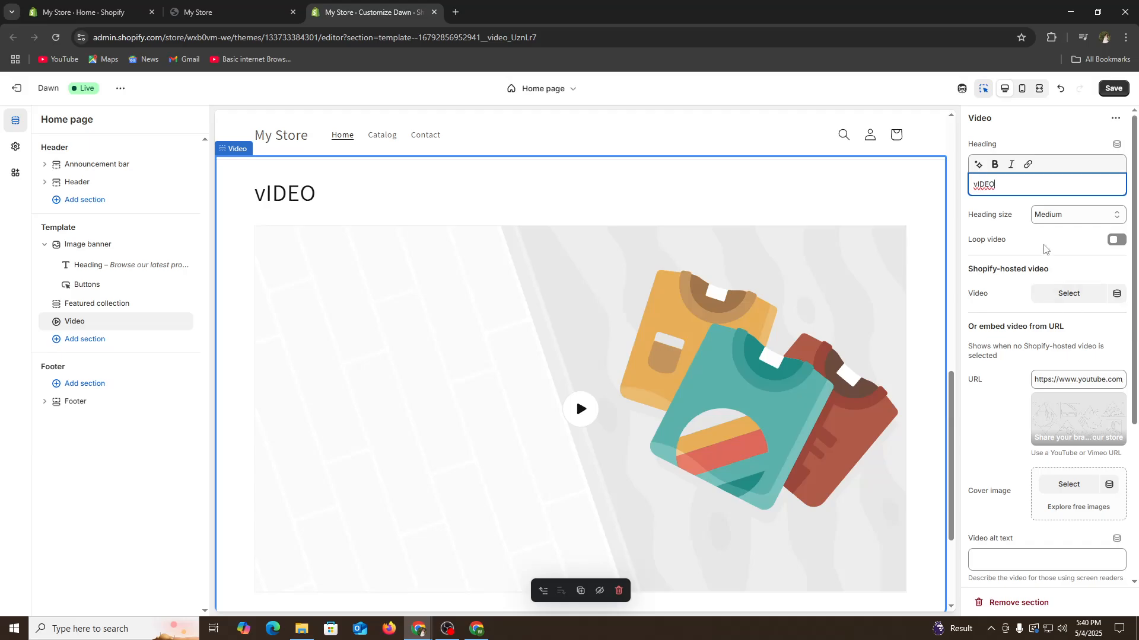
Step: Set the Video section's heading size to Large and retype the heading's initial "v"
{"action": "left_click", "coordinate": [1071, 217]}
{"action": "left_click", "coordinate": [1064, 233]}
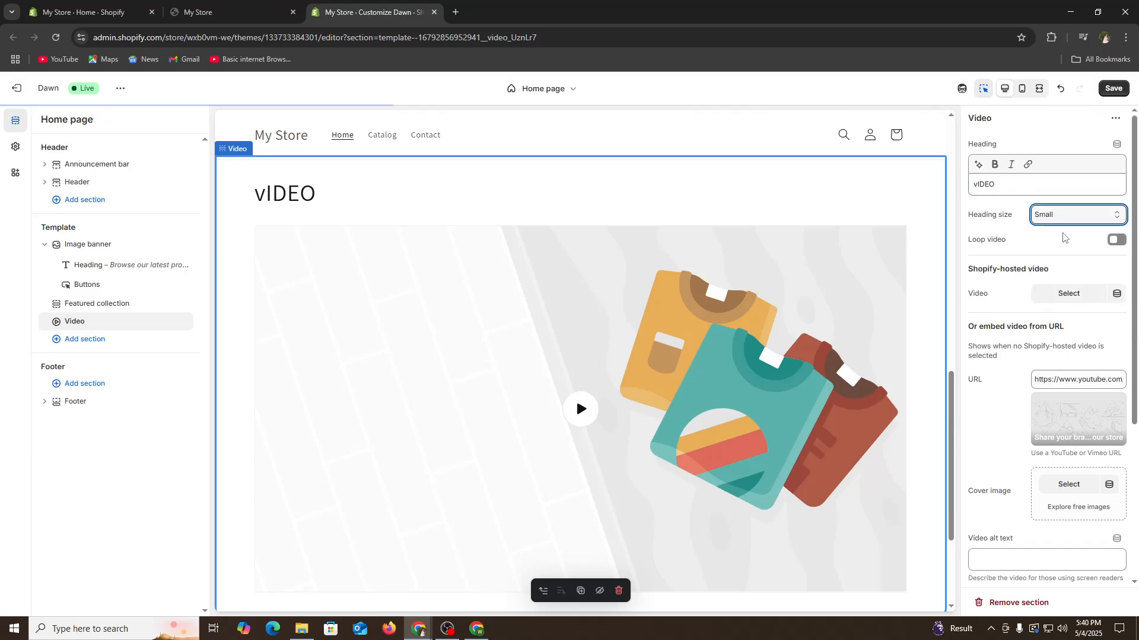
{"action": "left_click", "coordinate": [976, 185]}
{"action": "key", "text": "BackSpace"}
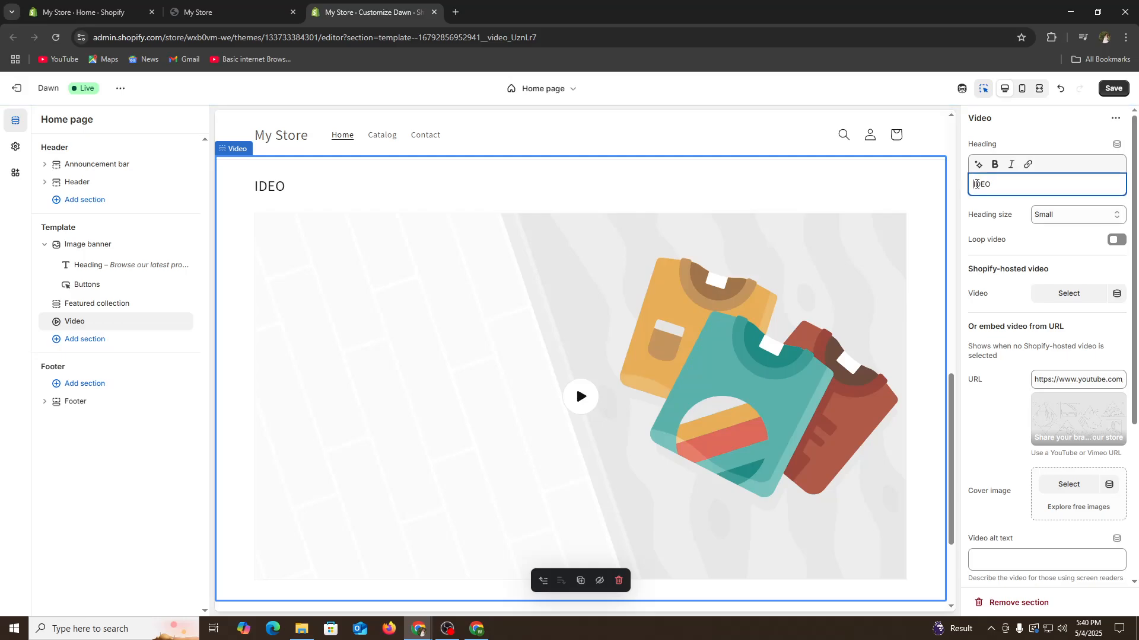
{"action": "type", "text": "v"}
{"action": "left_click", "coordinate": [1042, 217]}
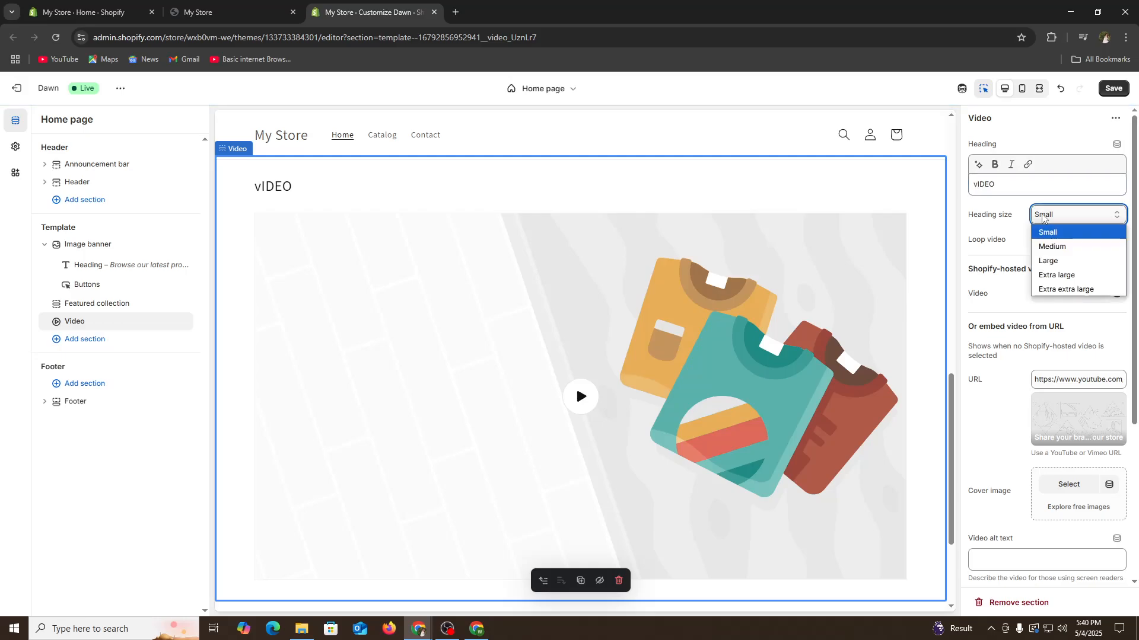
{"action": "left_click", "coordinate": [1065, 261]}
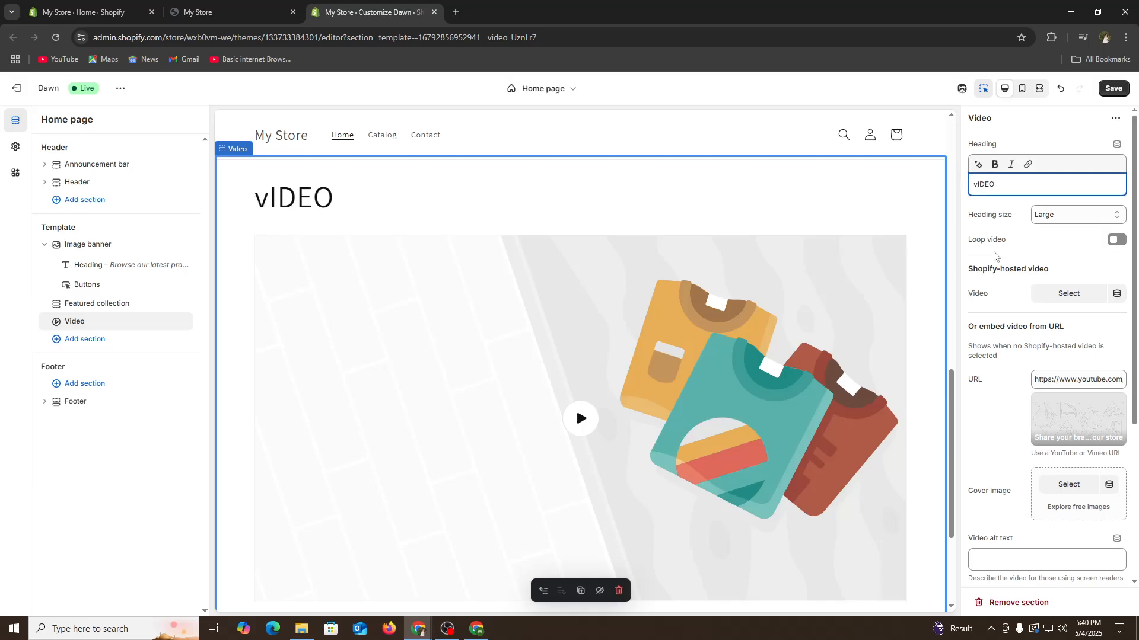
{"action": "key", "text": "BackSpace"}
{"action": "type", "text": "v"}
Step: Look at the Shopify-hosted video option and its file picker, closing it without choosing a video
{"action": "left_click_drag", "start_coordinate": [997, 270], "coordinate": [1021, 275]}
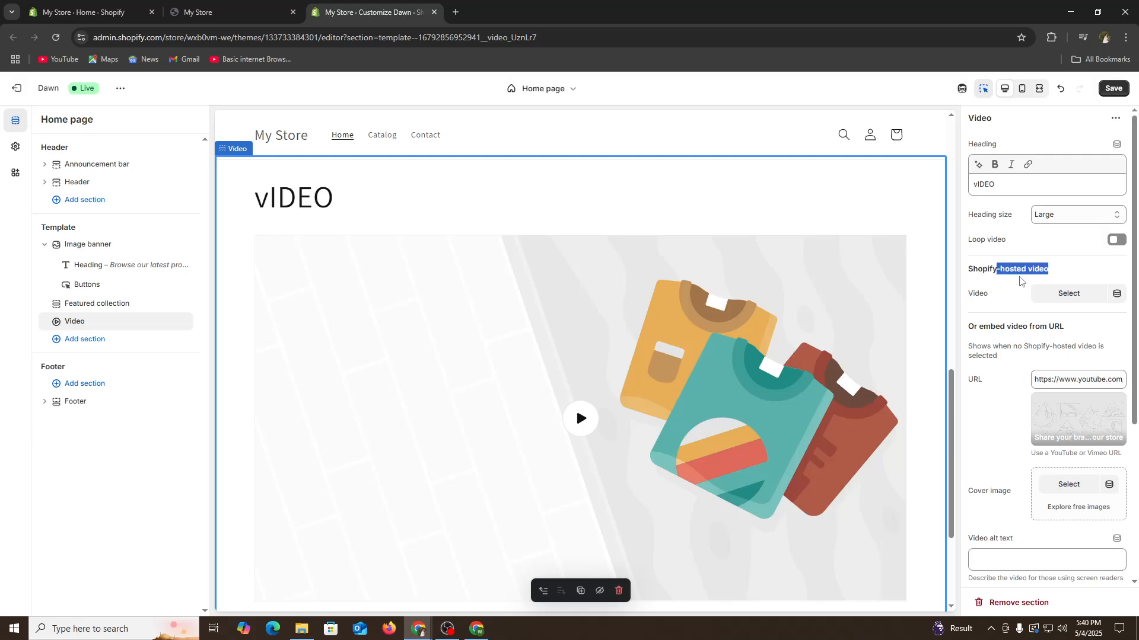
{"action": "left_click", "coordinate": [1027, 280]}
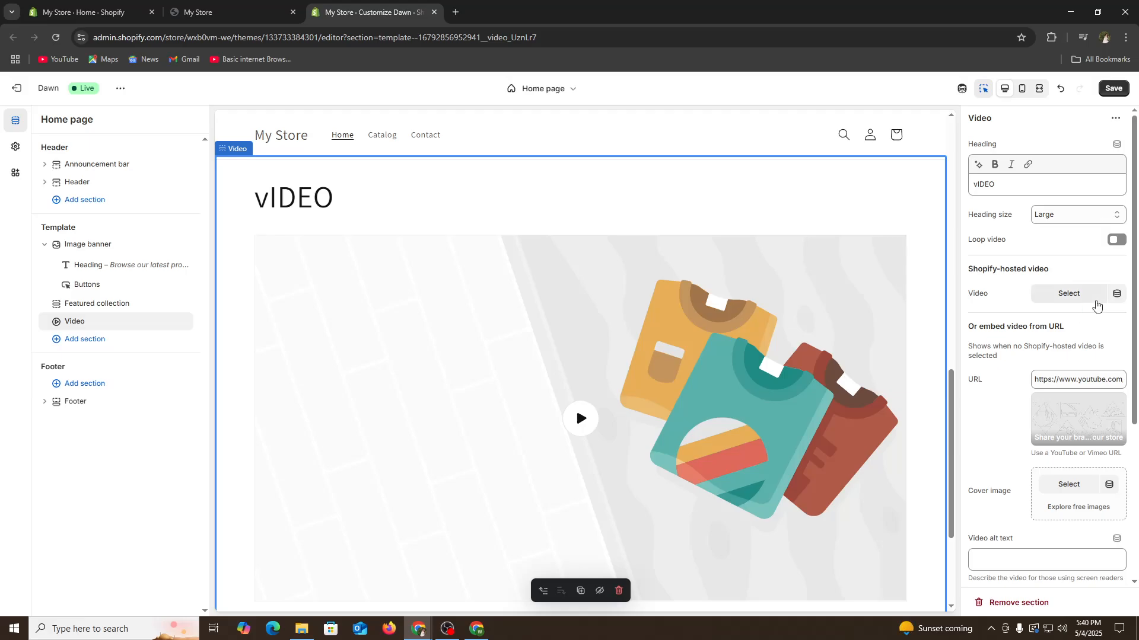
{"action": "left_click", "coordinate": [1078, 302]}
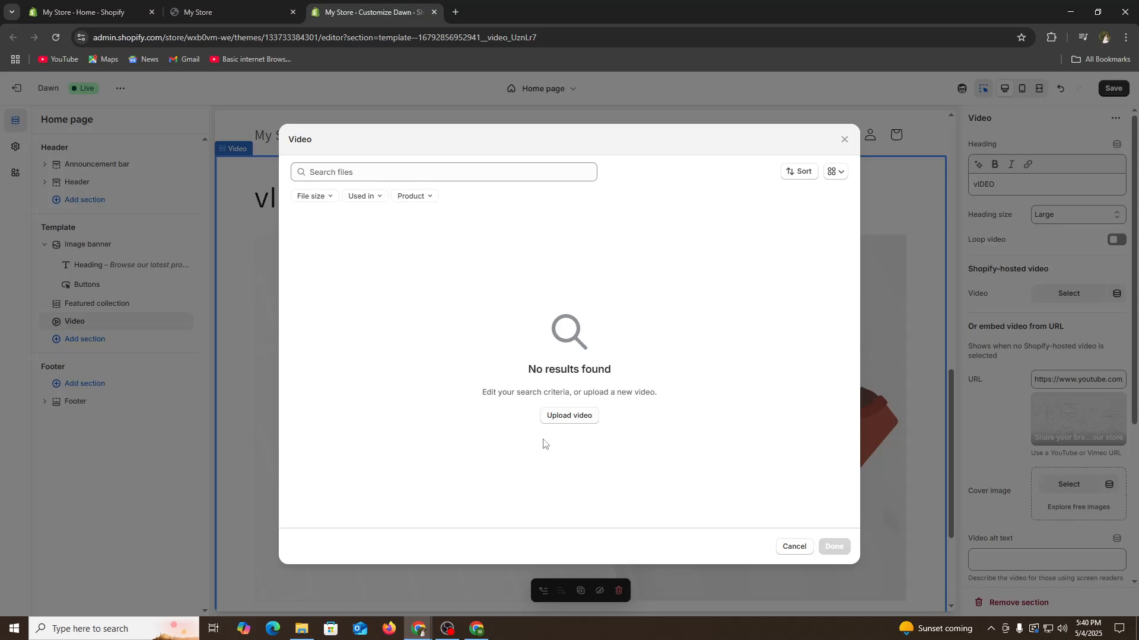
{"action": "left_click", "coordinate": [844, 139]}
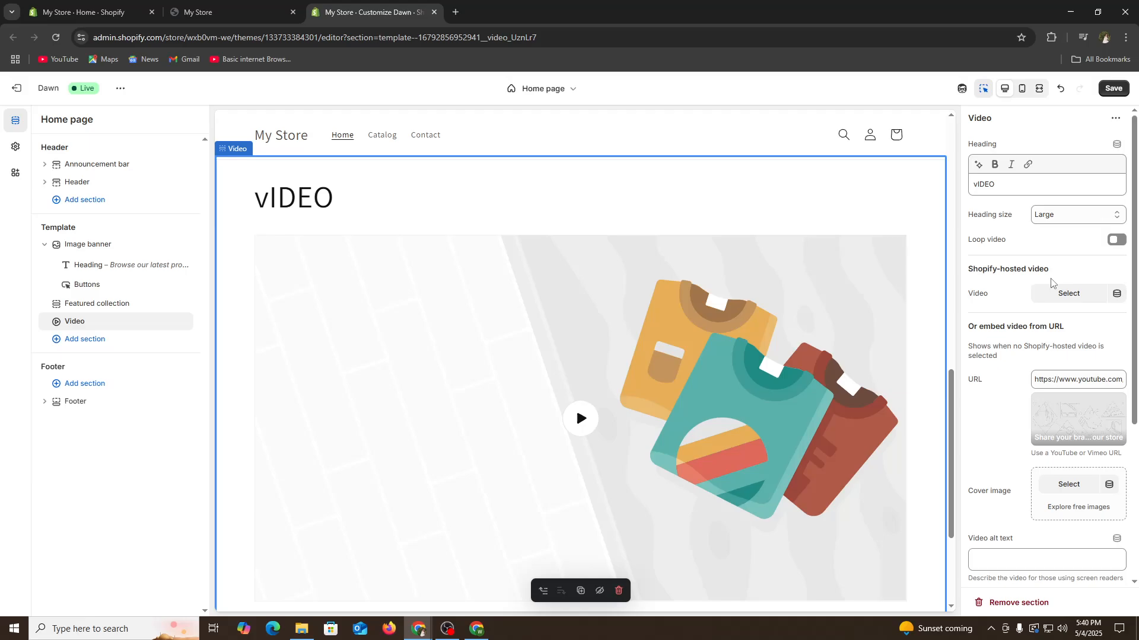
{"action": "left_click_drag", "start_coordinate": [968, 272], "coordinate": [1014, 269]}
{"action": "left_click", "coordinate": [1005, 270]}
Step: Replace the embedded video URL with the YouTube link to "HOW TO PLAY ROBLOX ON A SCHOOL CHROMEBOOK (WORKING) 2025!" and load it in the preview
{"action": "left_click", "coordinate": [1074, 380]}
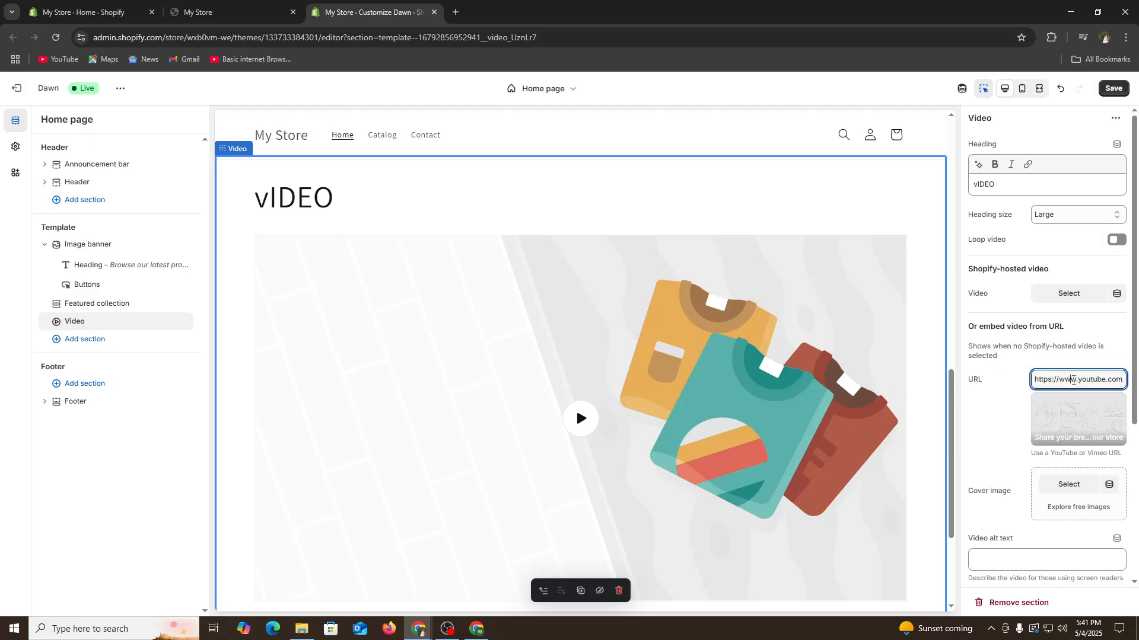
{"action": "triple_click", "coordinate": [1074, 380]}
{"action": "key", "text": "ctrl+c"}
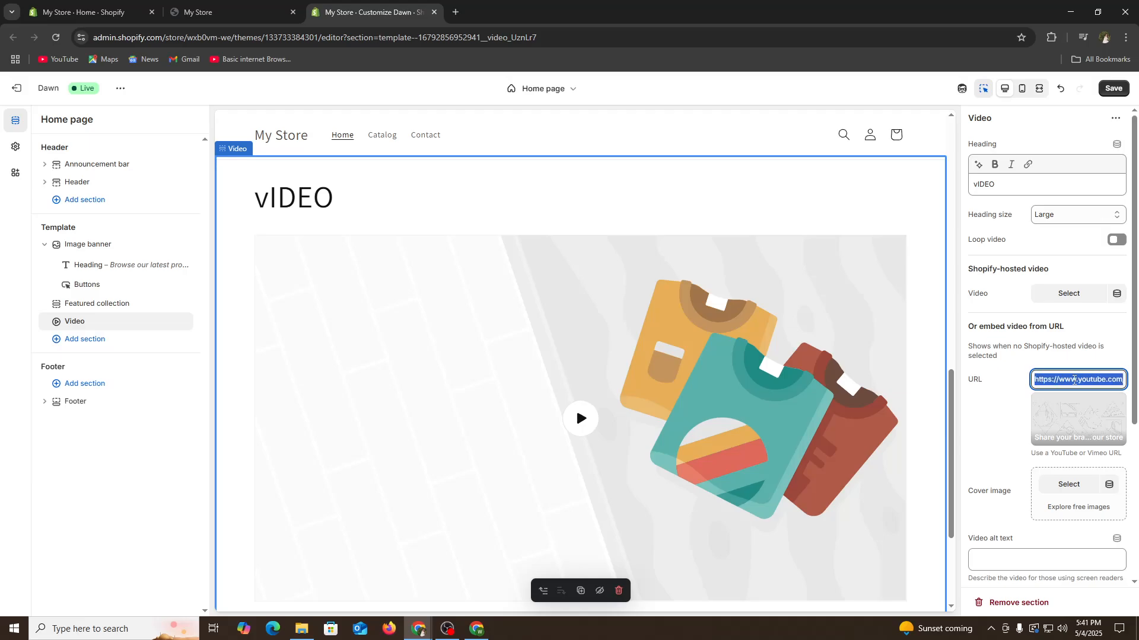
{"action": "key", "text": "BackSpace"}
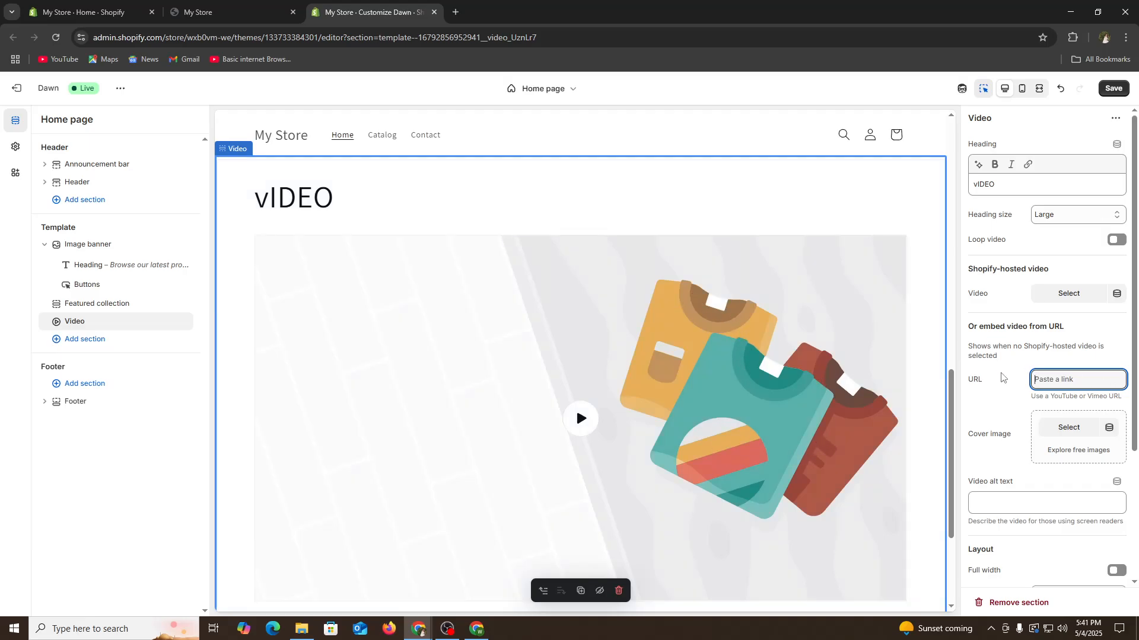
{"action": "key", "text": "ctrl+v"}
{"action": "scroll", "coordinate": [574, 389], "scroll_direction": "down", "scroll_amount": 1}
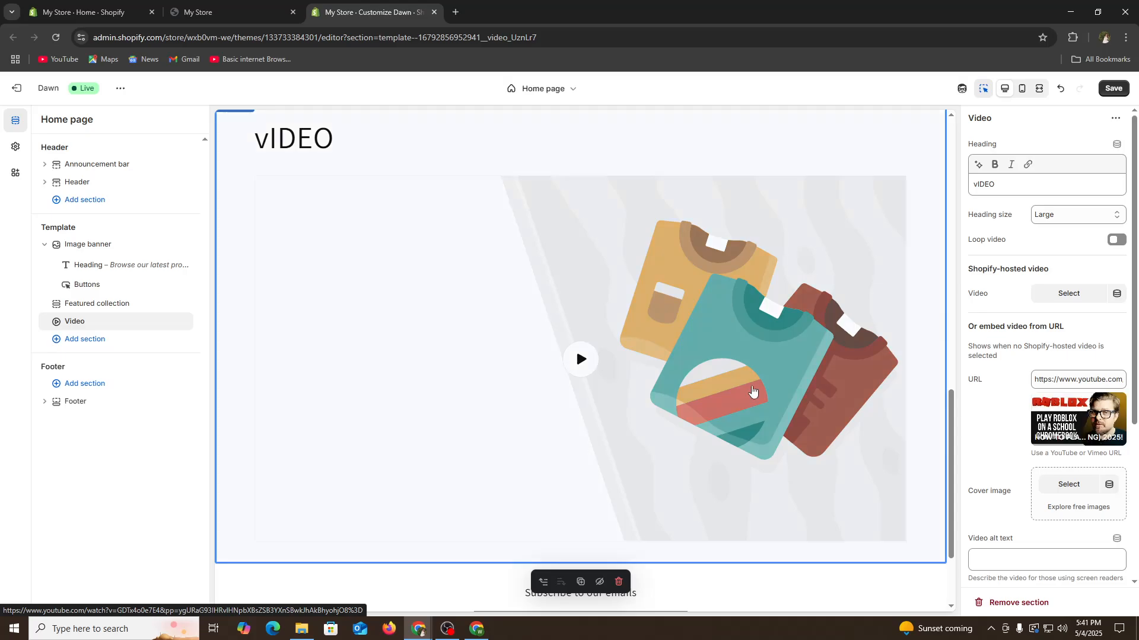
{"action": "left_click", "coordinate": [593, 363]}
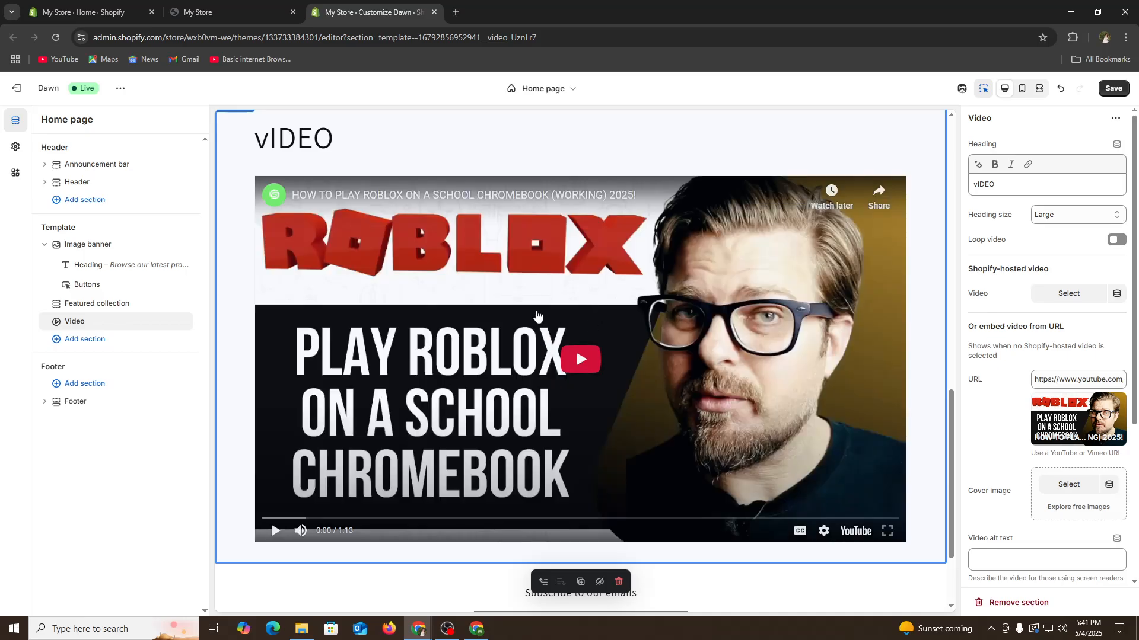
{"action": "scroll", "coordinate": [683, 307], "scroll_direction": "down", "scroll_amount": 1}
{"action": "scroll", "coordinate": [684, 307], "scroll_direction": "down", "scroll_amount": 1}
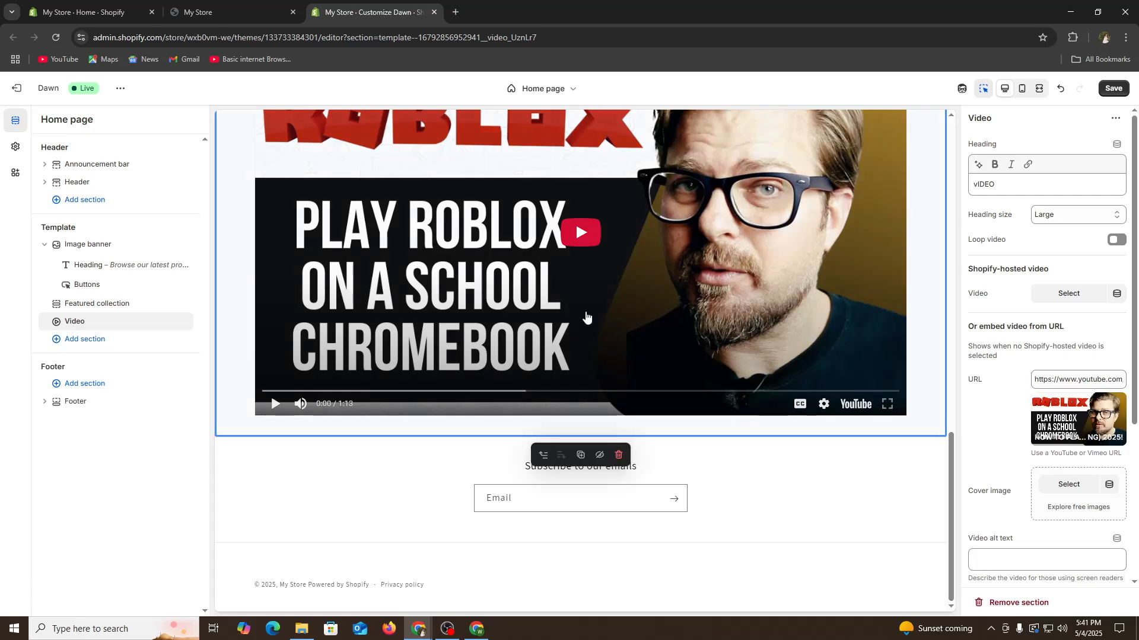
Step: Examine the cover image picker without choosing an image, the video alt text option and the Video section in the page preview
{"action": "left_click_drag", "start_coordinate": [968, 492], "coordinate": [1013, 493]}
{"action": "left_click", "coordinate": [1061, 486]}
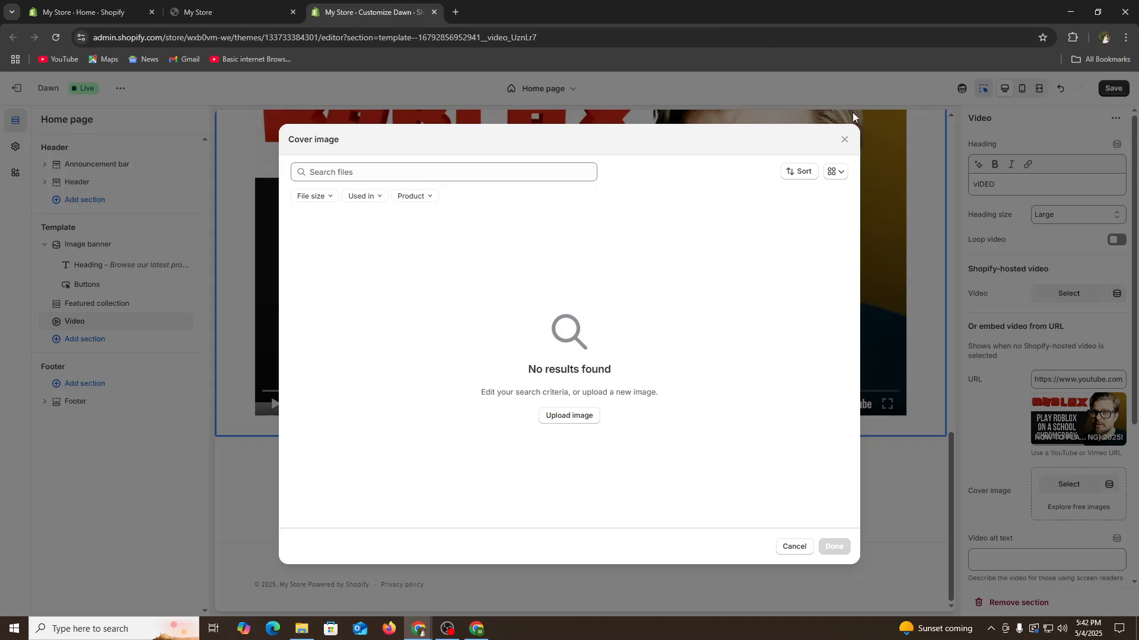
{"action": "left_click", "coordinate": [844, 137]}
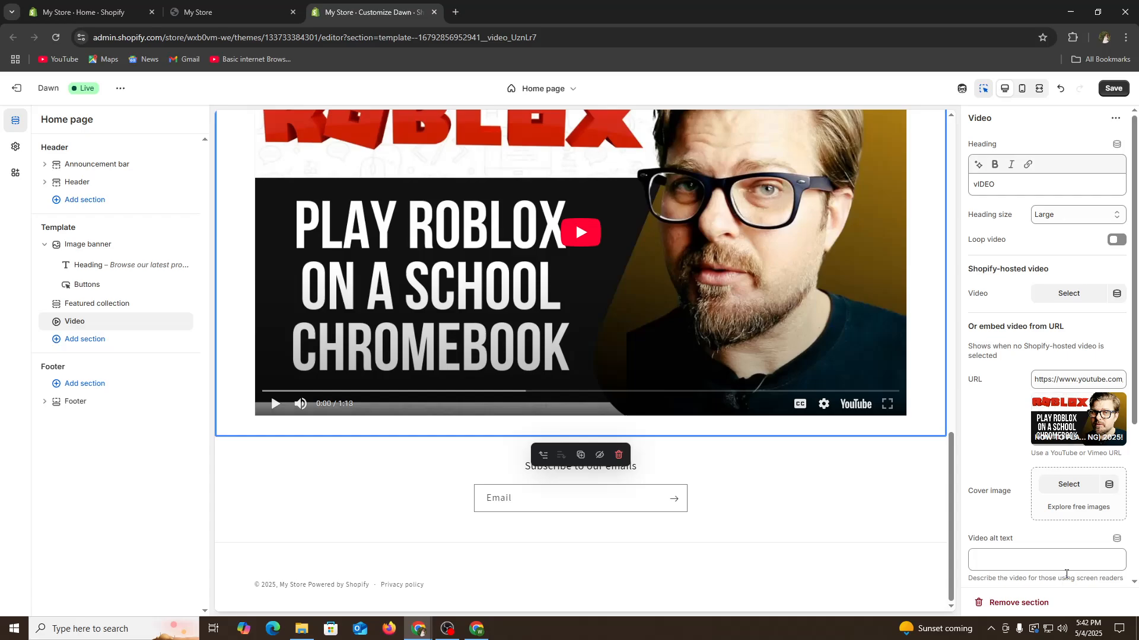
{"action": "left_click", "coordinate": [1015, 559]}
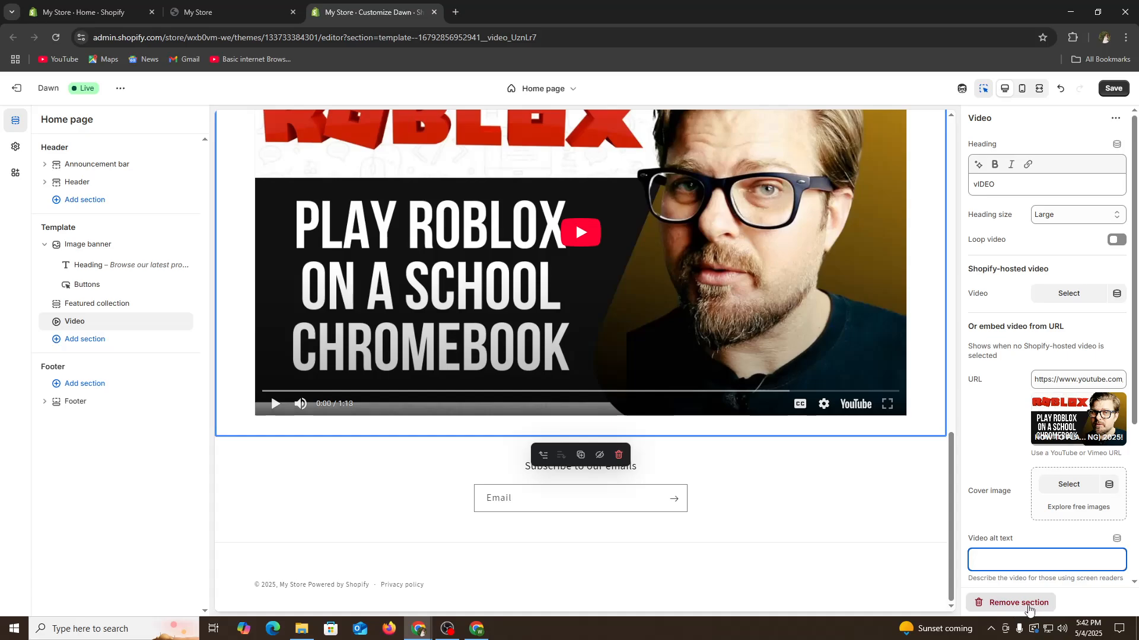
{"action": "scroll", "coordinate": [773, 540], "scroll_direction": "up", "scroll_amount": 5}
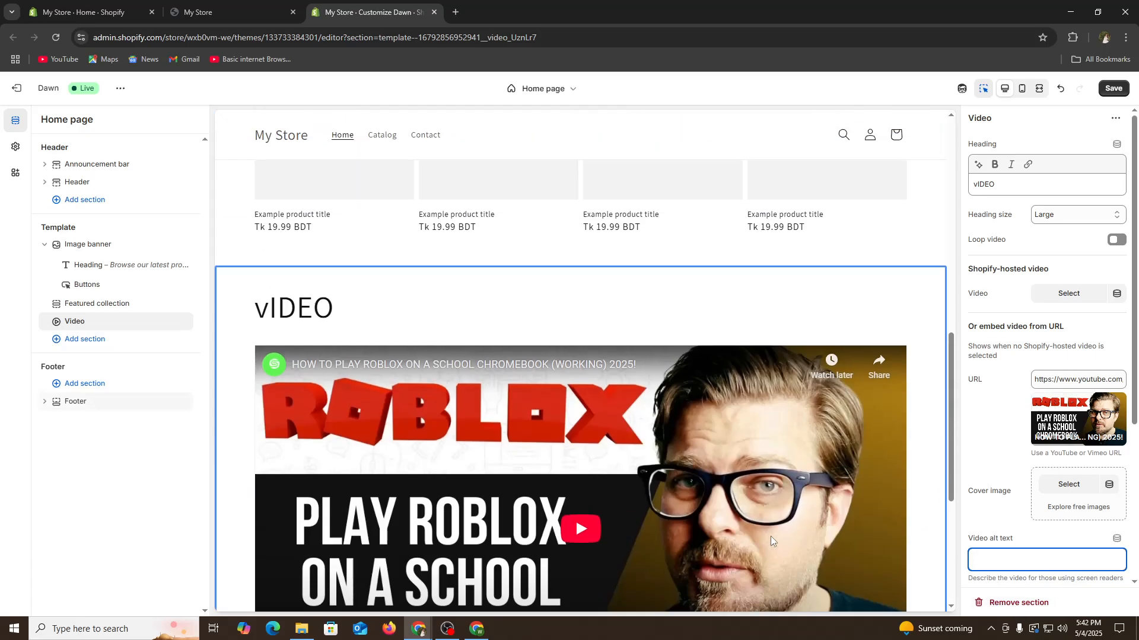
{"action": "scroll", "coordinate": [802, 552], "scroll_direction": "down", "scroll_amount": 4}
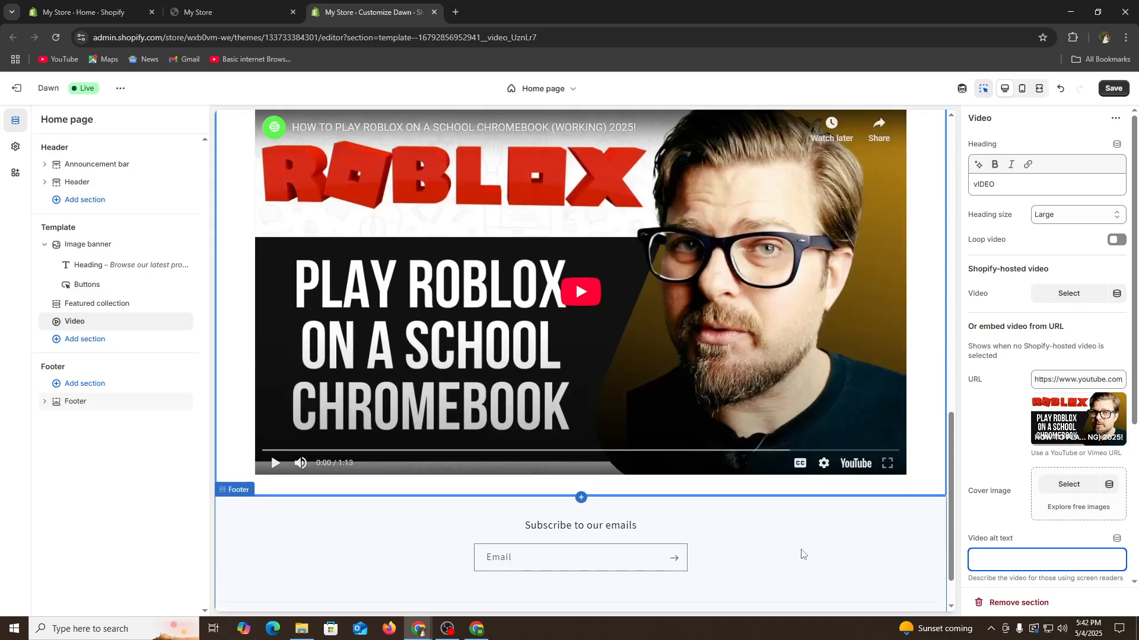
{"action": "scroll", "coordinate": [801, 554], "scroll_direction": "up", "scroll_amount": 2}
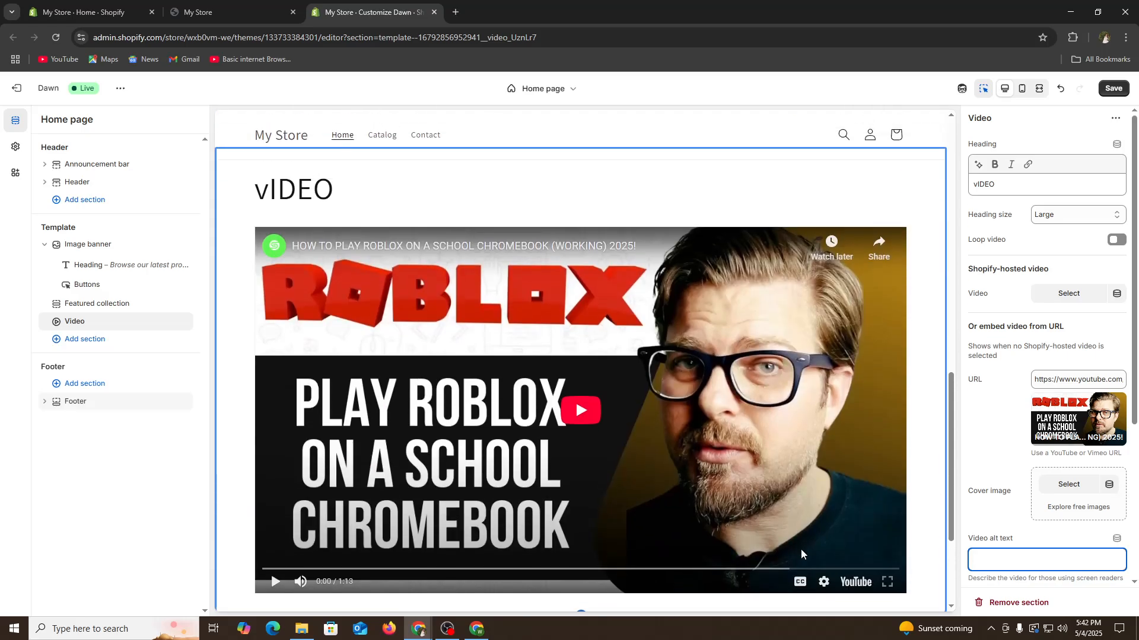